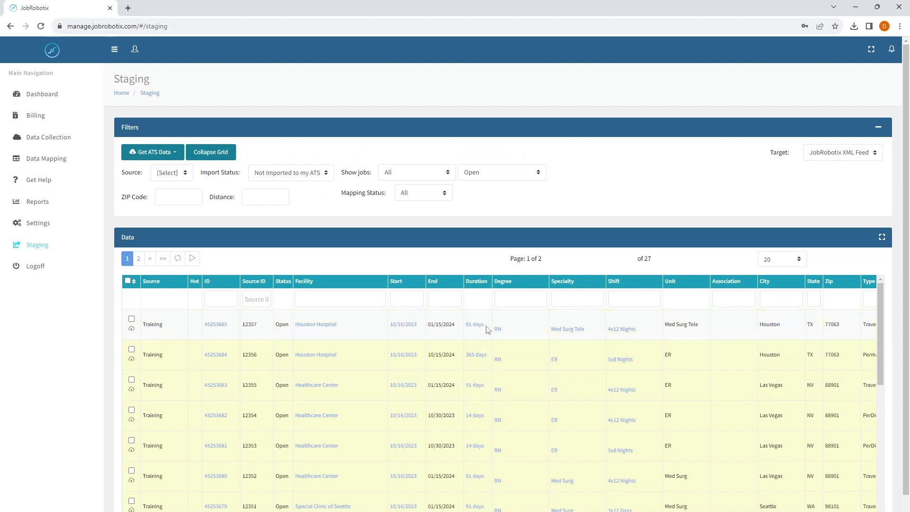
Filter the staging data to the Training source and job ID 45253685
click(187, 175)
click(184, 203)
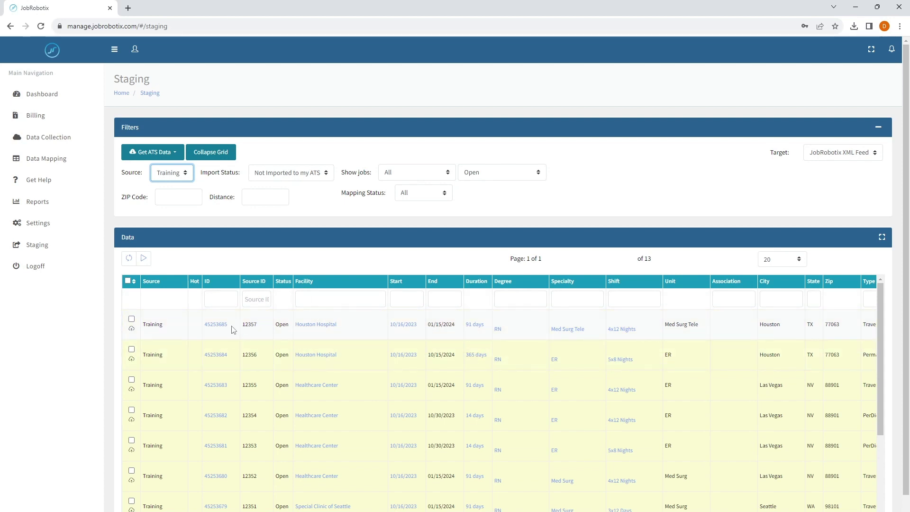
double_click(216, 324)
key(ctrl+c)
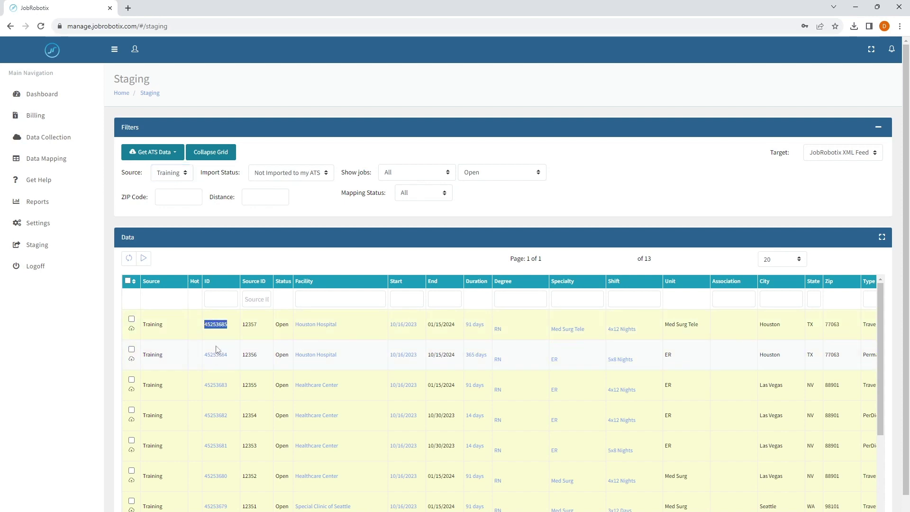
click(232, 302)
key(ctrl+v)
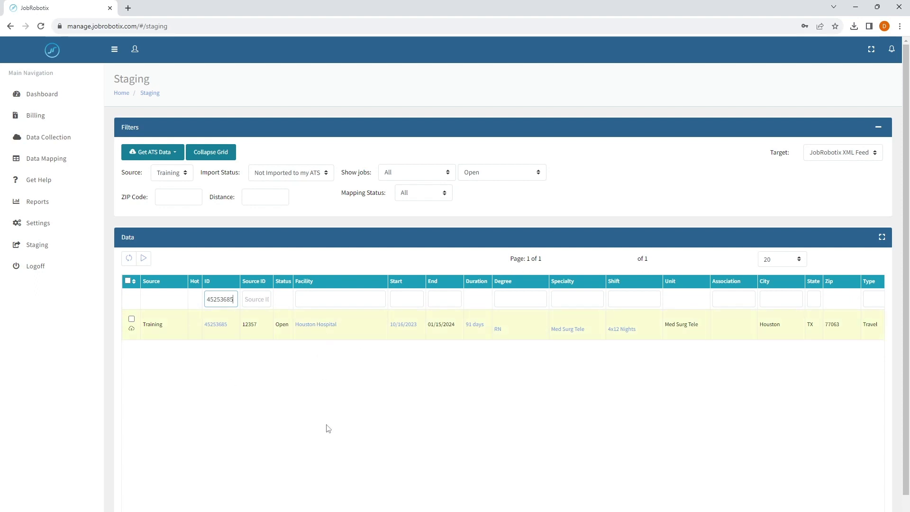
click(316, 324)
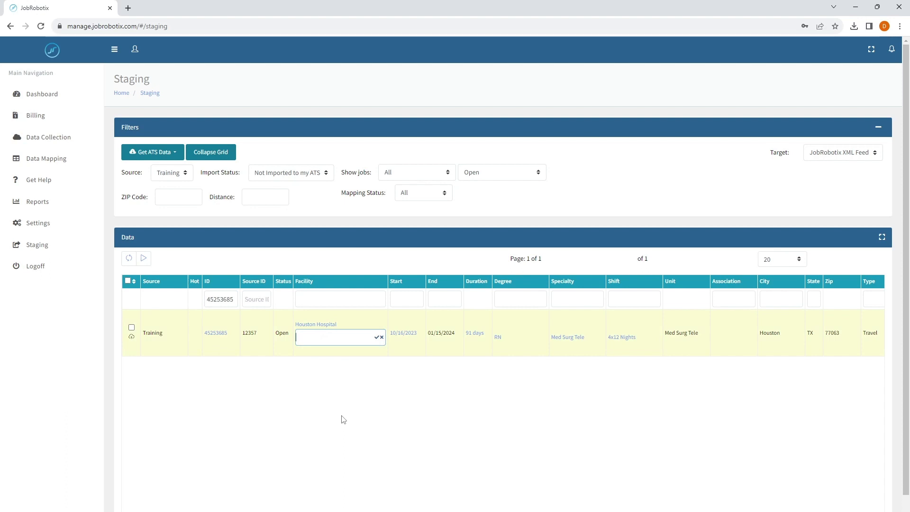
click(381, 338)
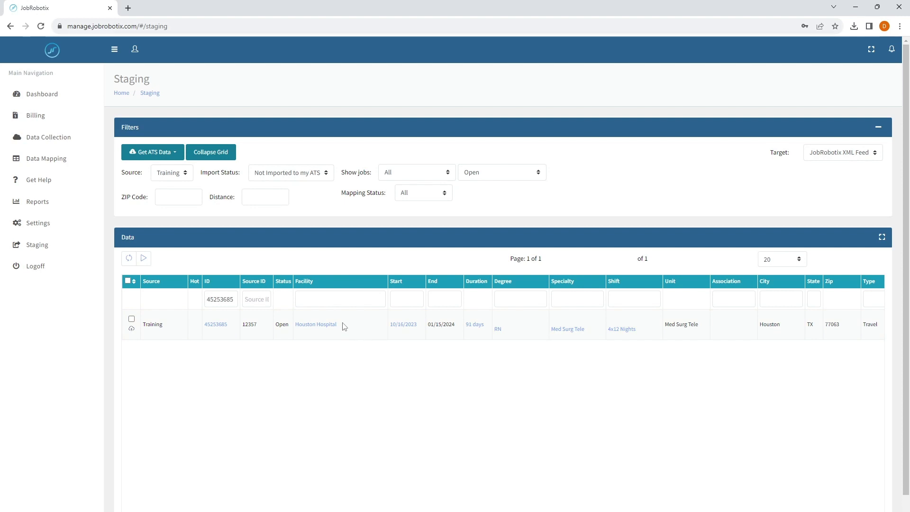
drag(342, 324, 295, 325)
click(321, 370)
click(310, 325)
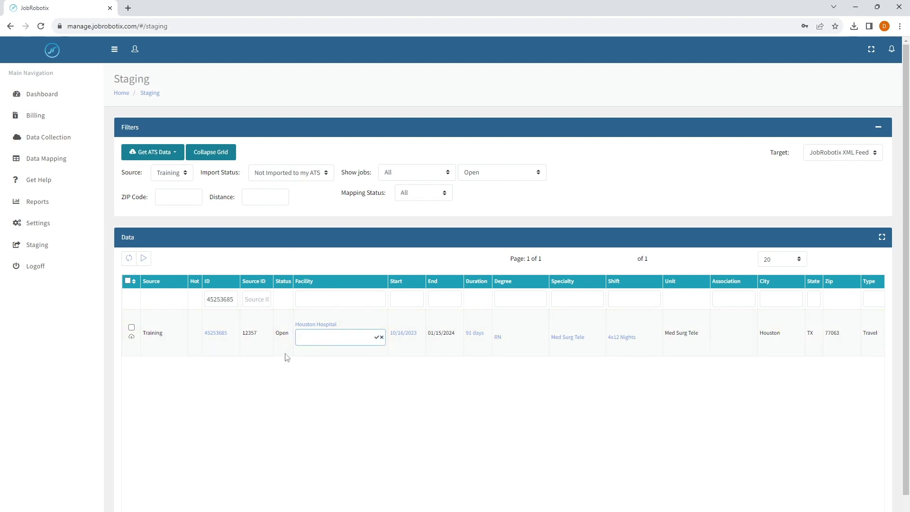
click(377, 337)
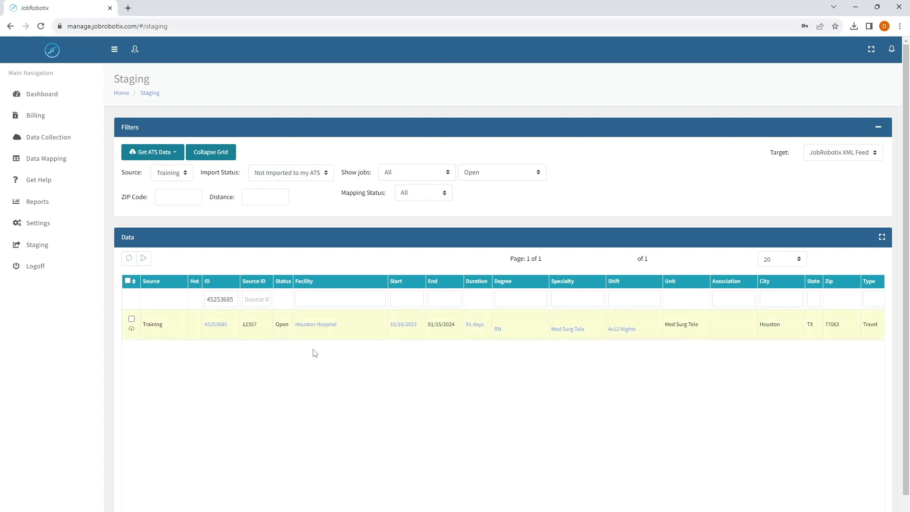
Override the facility name of the filtered job with Houston Methodist Hospital
click(313, 324)
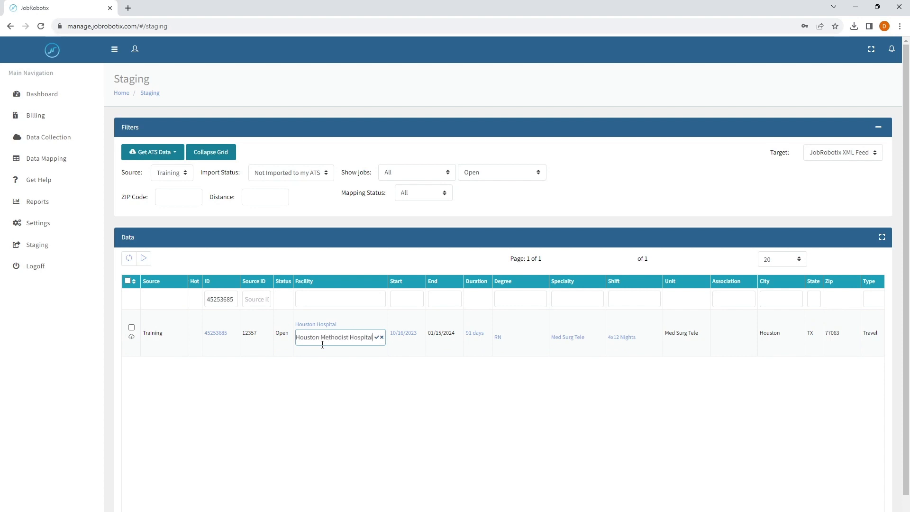
click(377, 337)
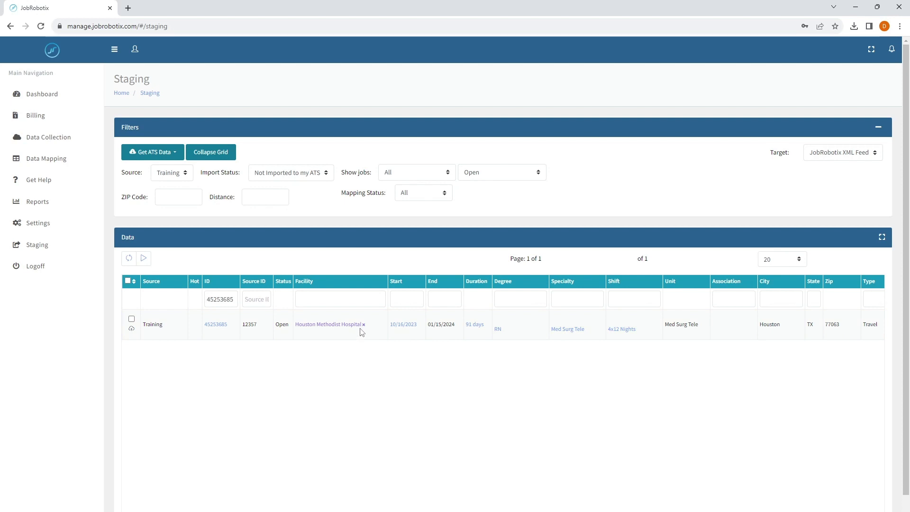
Change the job's facility name to Houston Clinic and remove its manual lock
click(316, 325)
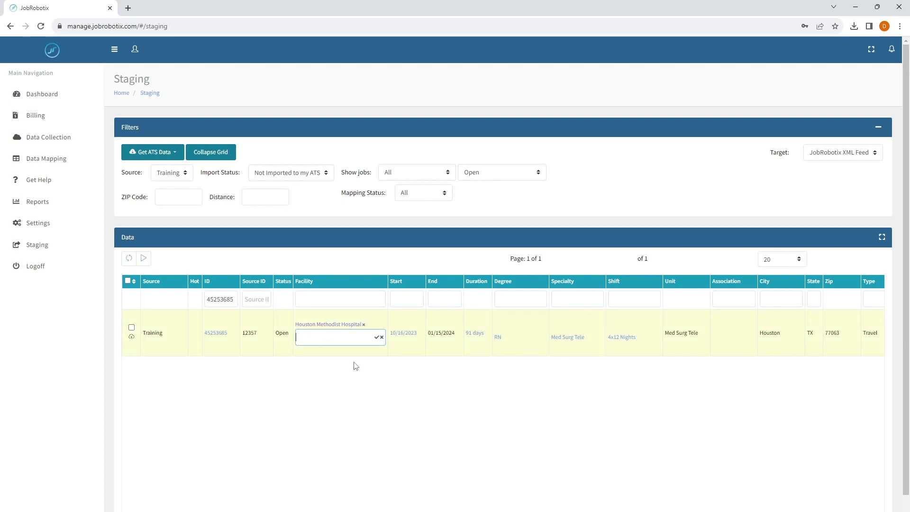
text(Houston Clinic)
click(377, 337)
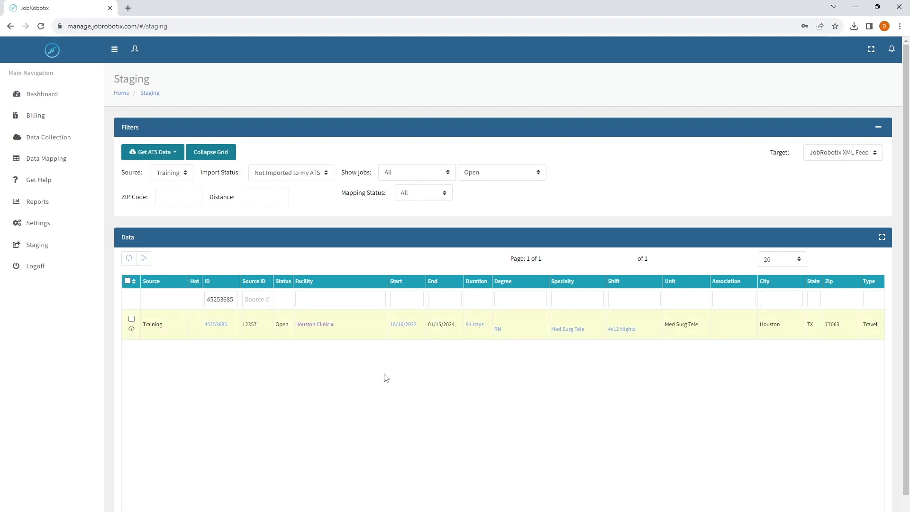
click(332, 325)
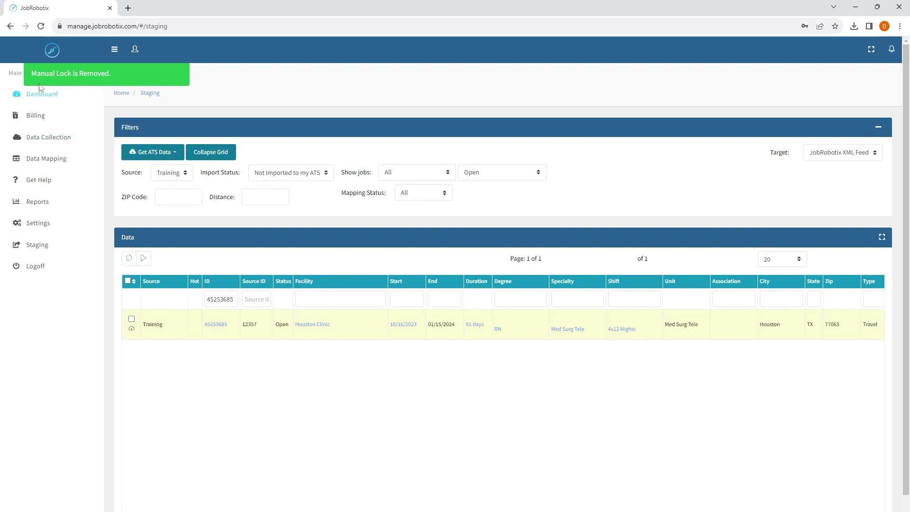
Select job 45253685's row and replace its Houston Clinic facility name with Houston Methodist Hospital
click(132, 319)
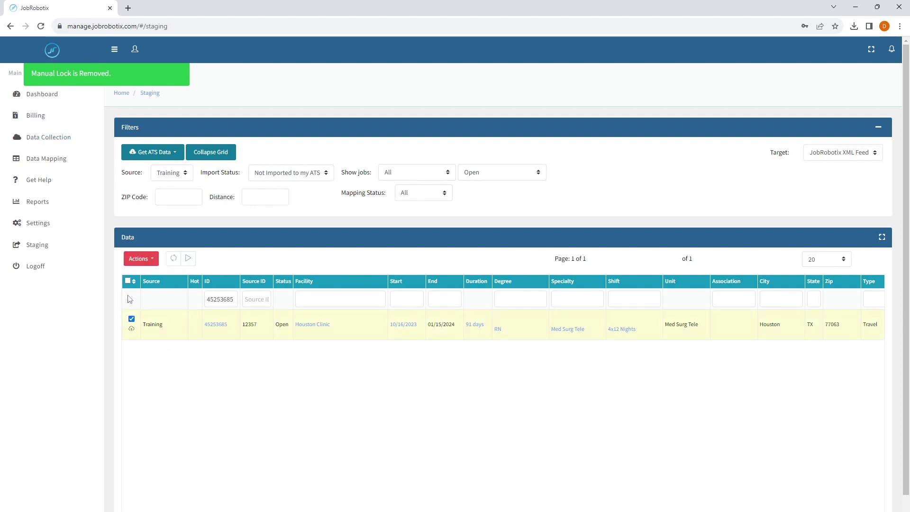
click(140, 263)
click(292, 352)
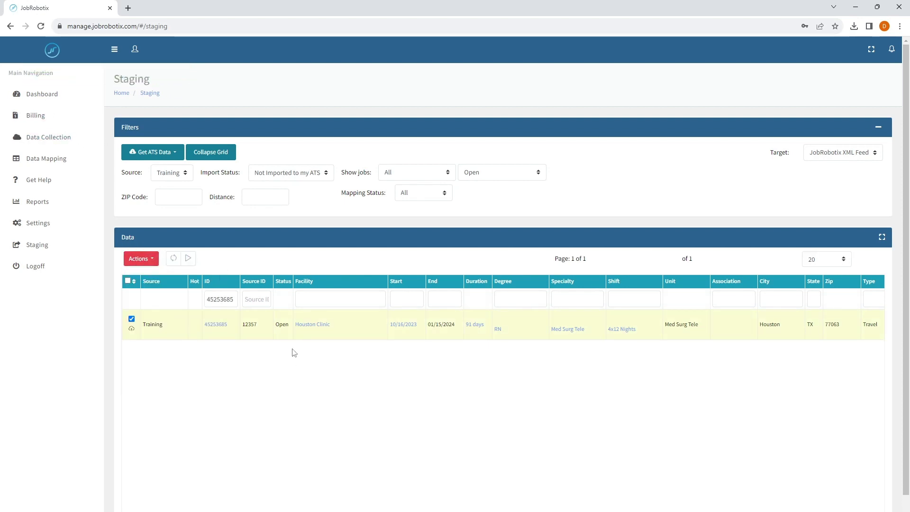
click(321, 325)
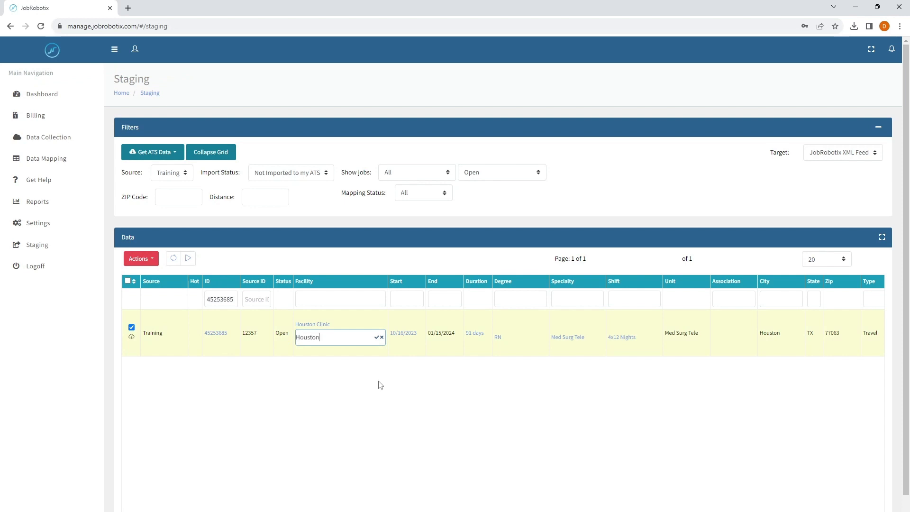
text(Methodist)
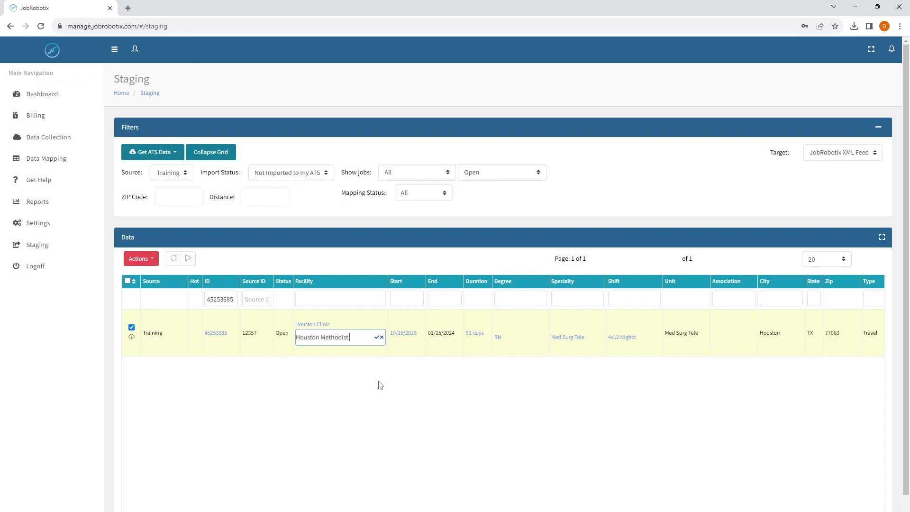
text( Hospital)
click(377, 337)
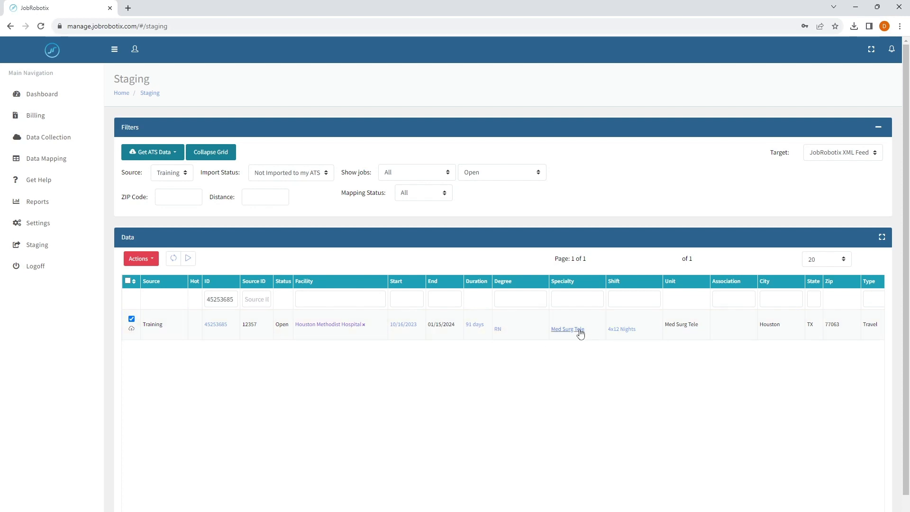
Override the bill rate of job 45253685 with $66
drag(559, 510, 747, 509)
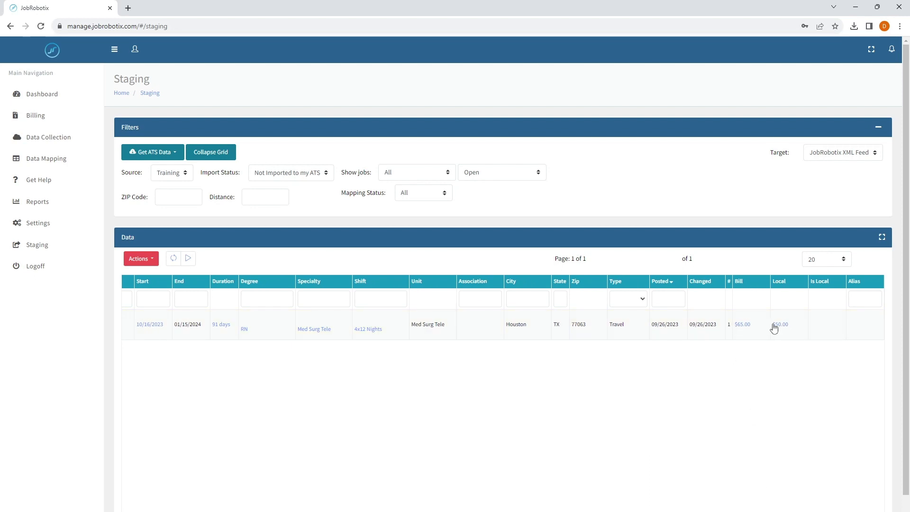
click(744, 326)
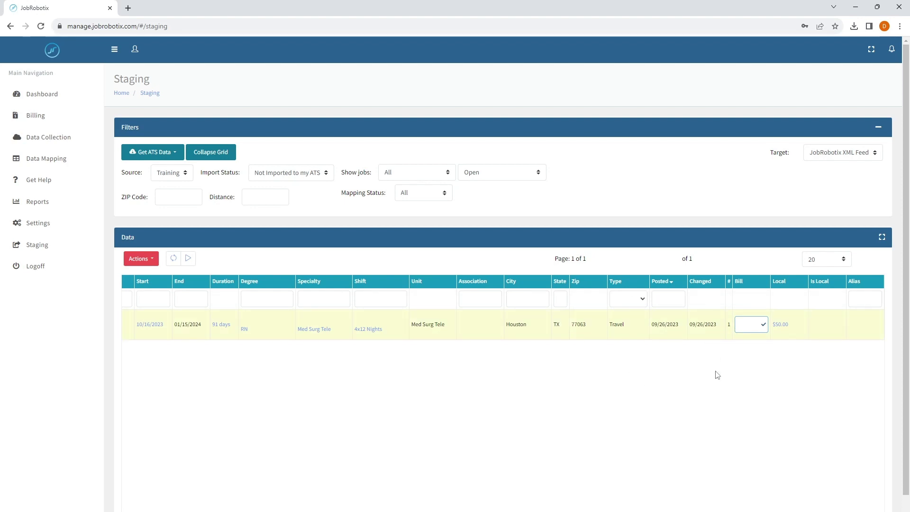
text(66)
click(763, 324)
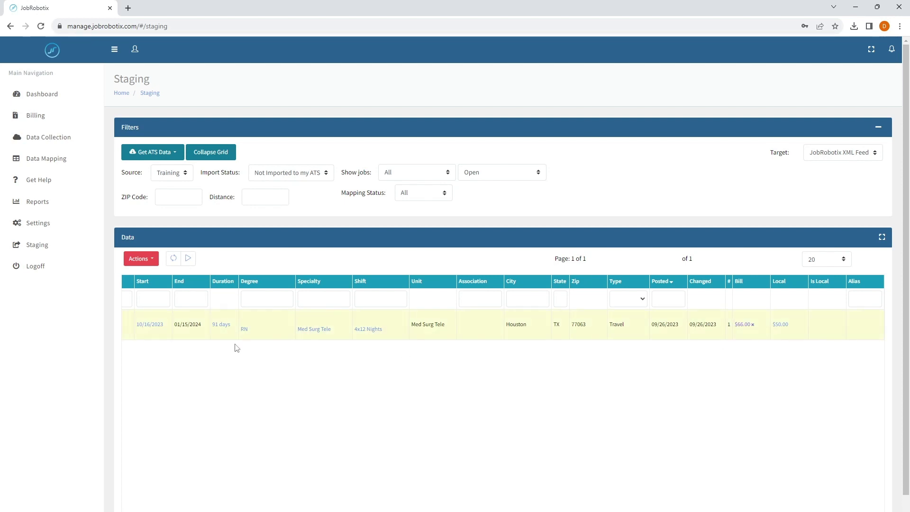
Open the details of job 45253685 and set its guaranteed hours to 40
drag(388, 511, 198, 511)
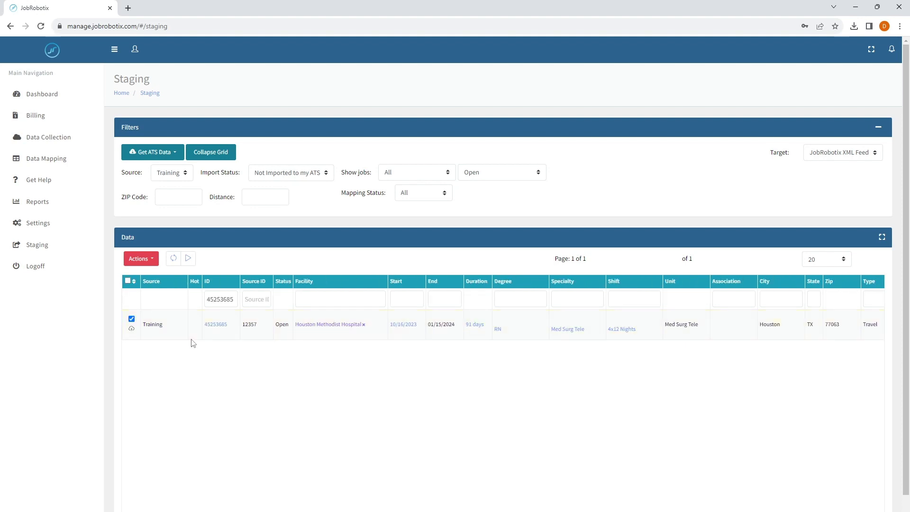
click(216, 326)
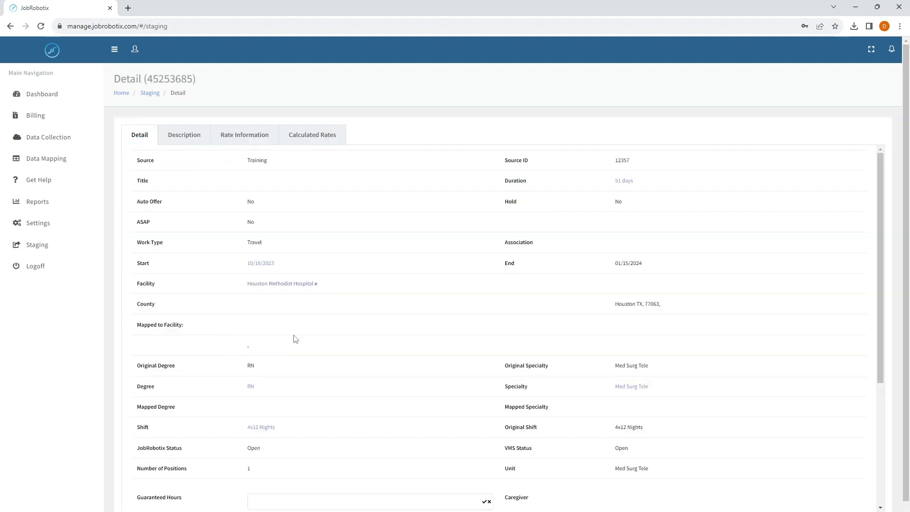
scroll(294, 339, down, 3)
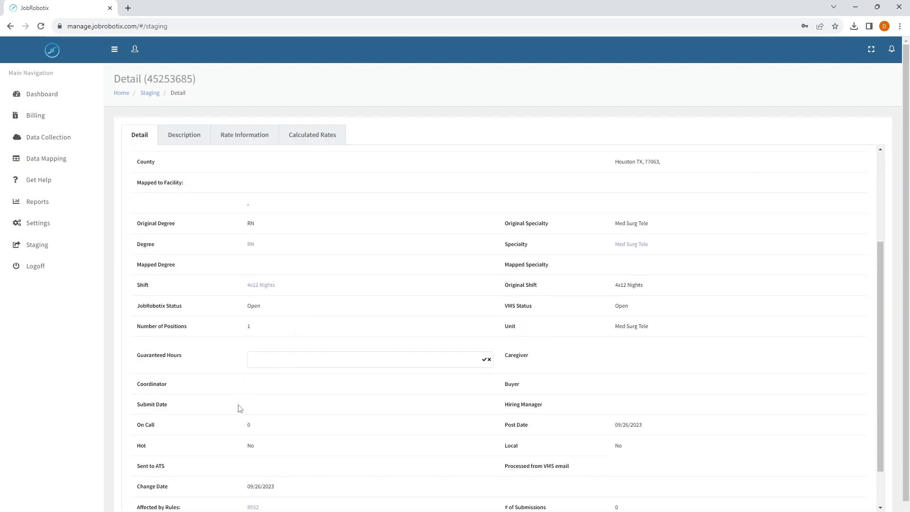
click(275, 360)
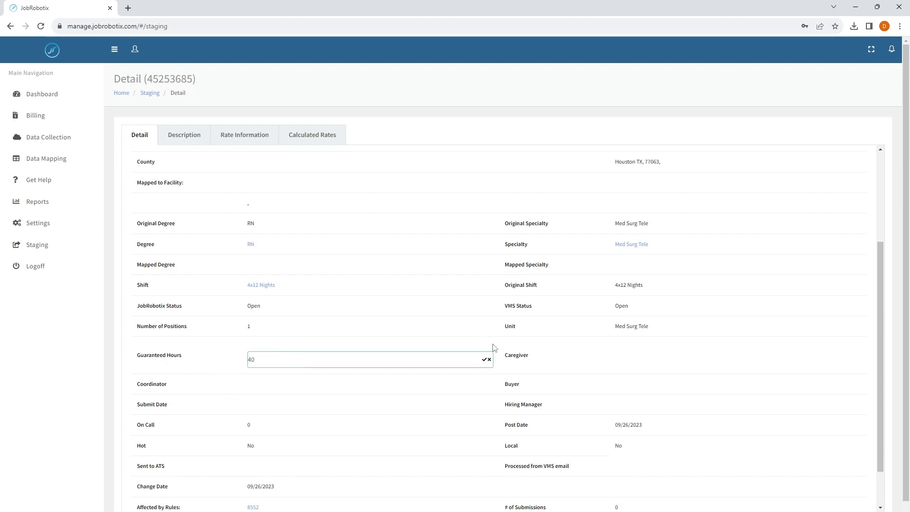
click(485, 359)
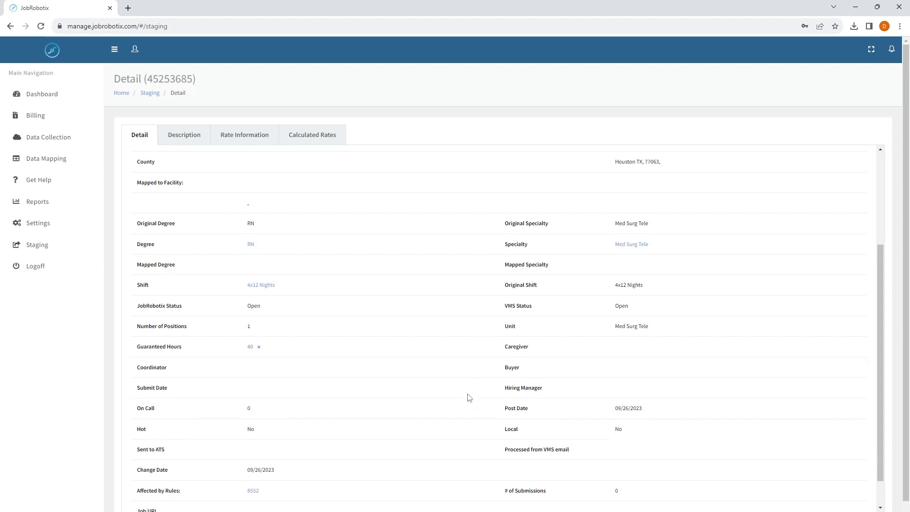
Examine the job's rate information, including the editable OT rate, and return to its general details
scroll(313, 438, down, 1)
scroll(304, 445, up, 5)
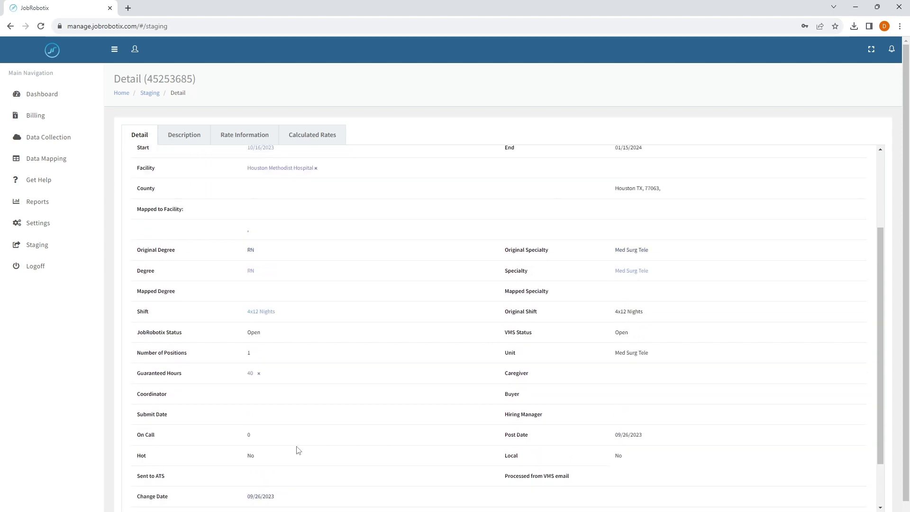
click(246, 137)
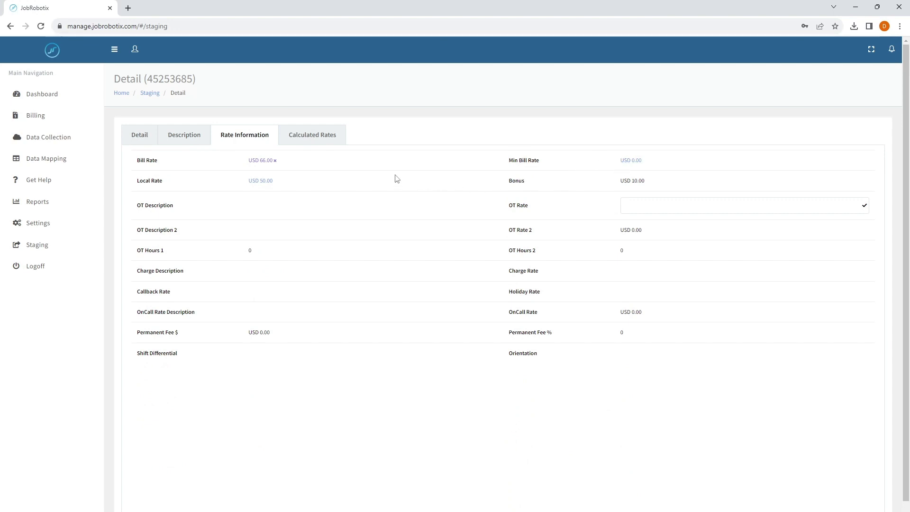
click(642, 204)
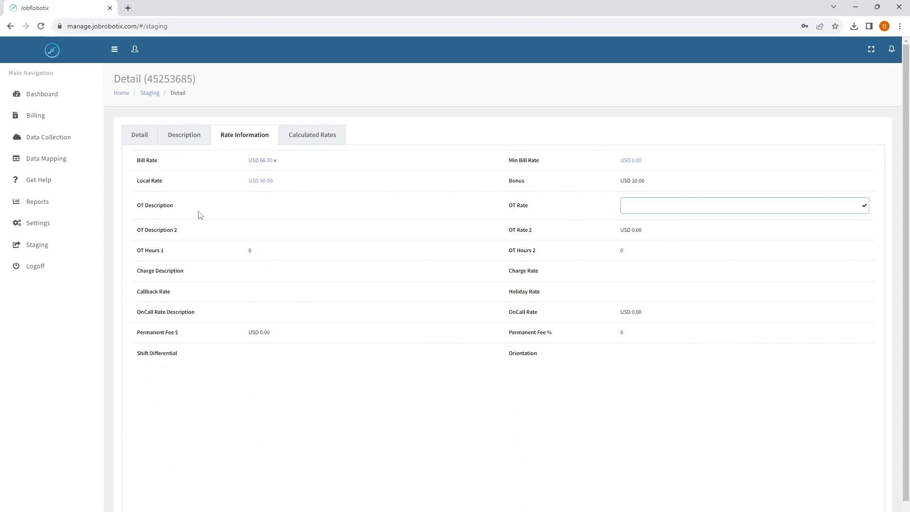
click(147, 141)
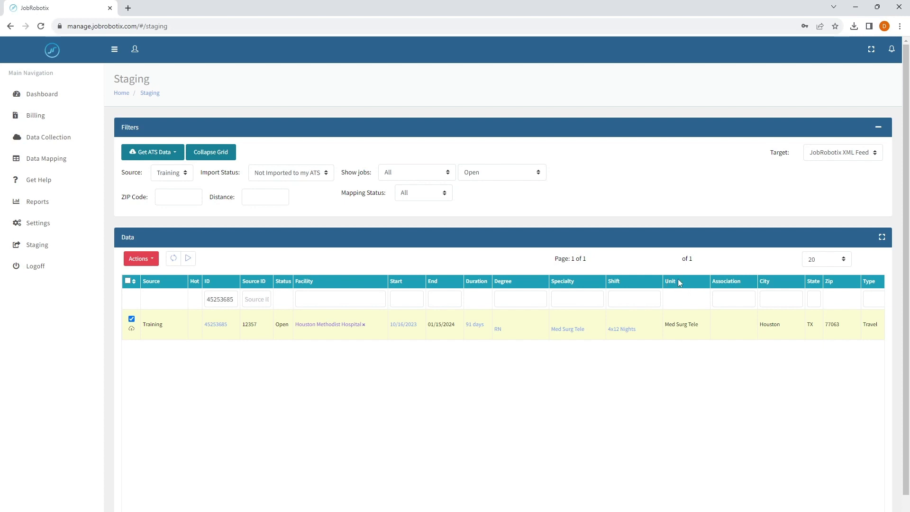
Switch the staging target to JobRobotix Staging and check the facility mapping entry for job 45253685
click(846, 156)
click(858, 167)
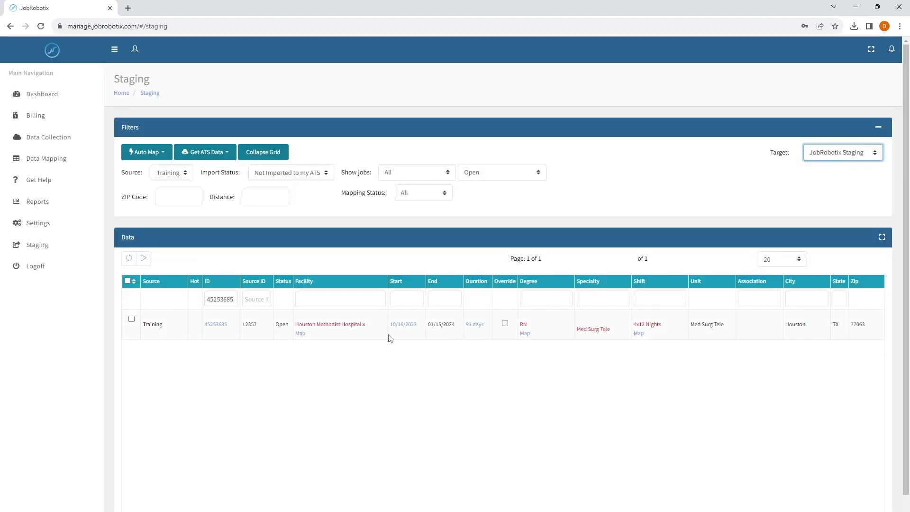
click(299, 333)
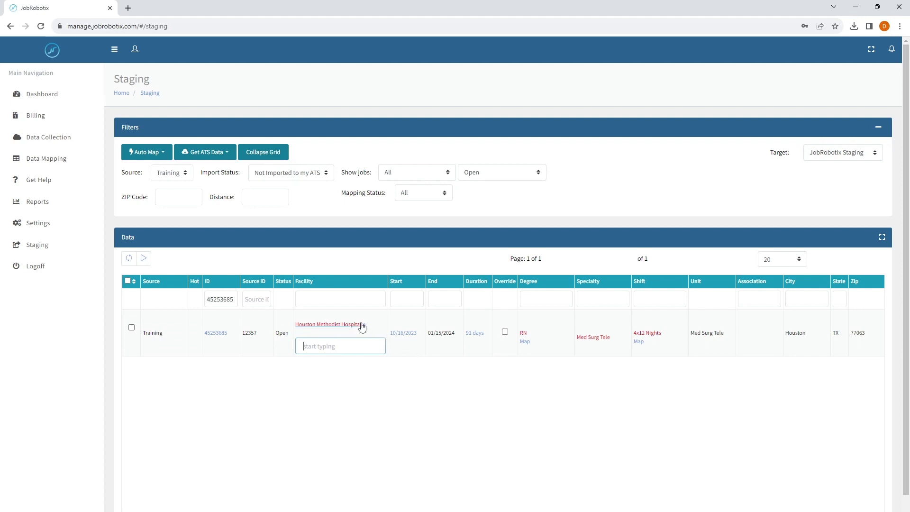
click(349, 375)
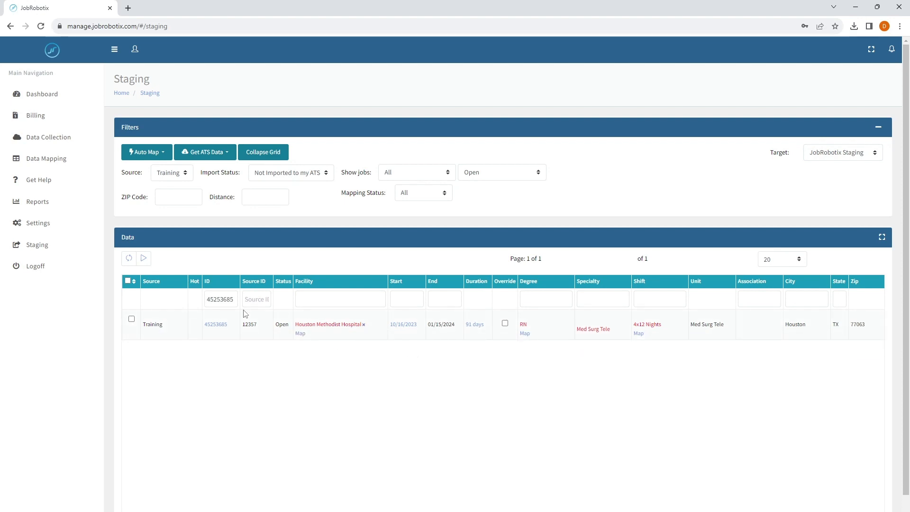
Clear the job ID filter and refresh the data grid
double_click(221, 299)
key(BackSpace)
click(133, 261)
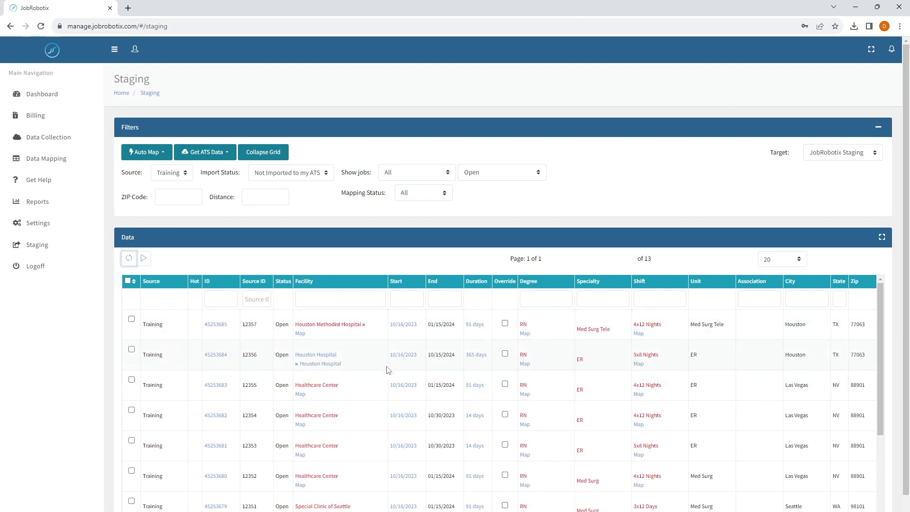
Filter the staging data to the Houston Hospital job with ID 45253684
drag(228, 355, 197, 359)
key(ctrl+c)
click(210, 301)
key(ctrl+v)
key(Return)
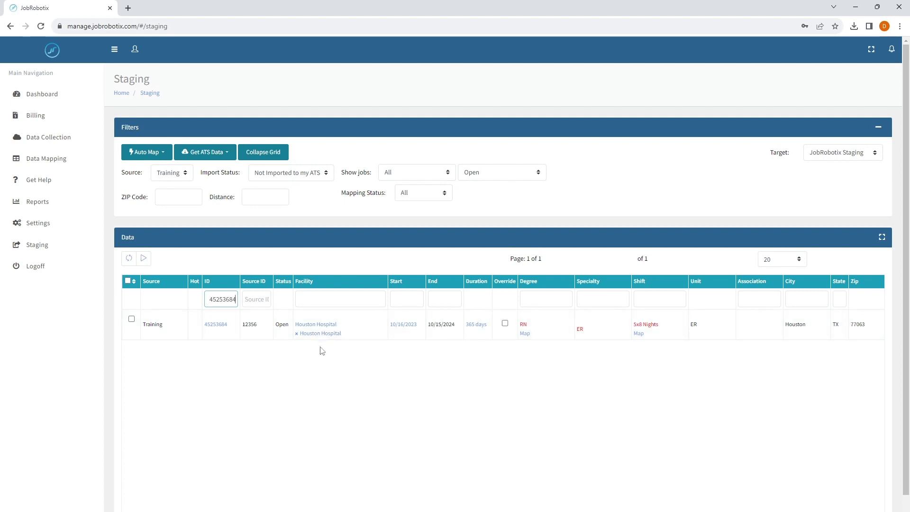
click(314, 327)
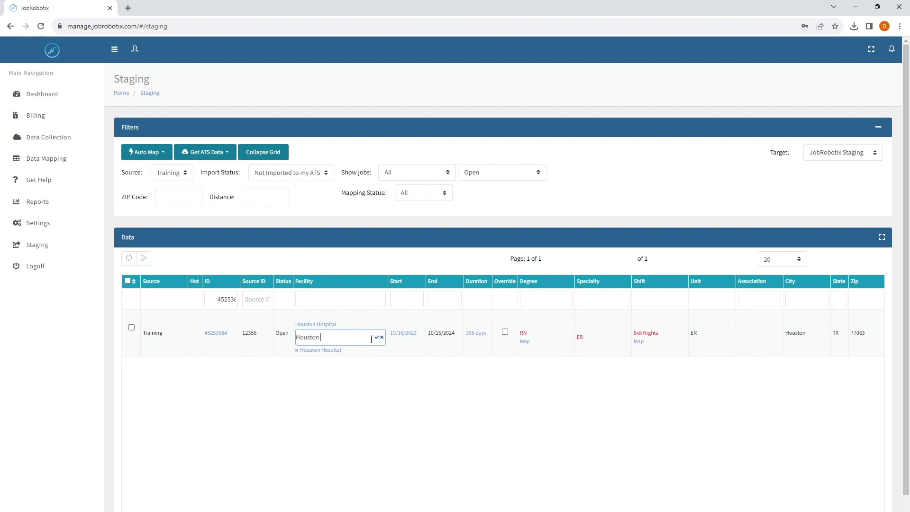
text(Methodist)
click(379, 338)
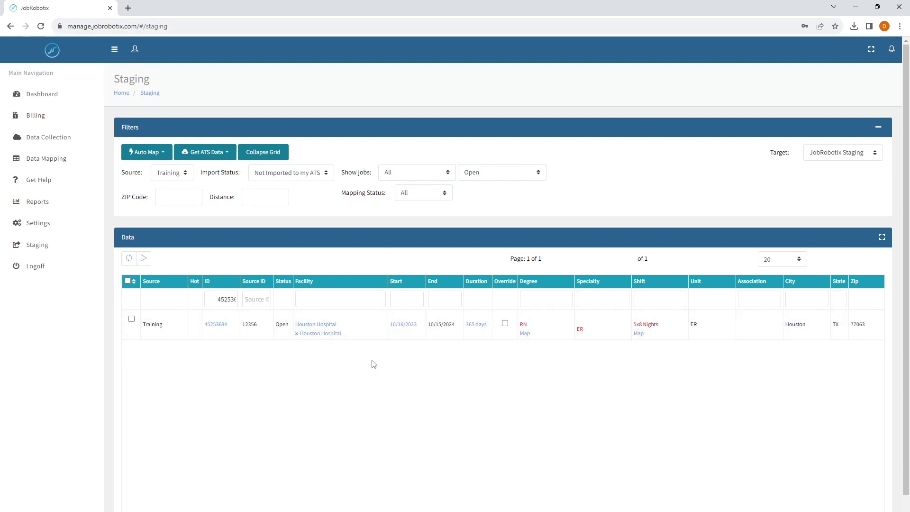
Look up facility mapping options for the Houston Hospital job by shortening the search text to "Houst"
click(334, 334)
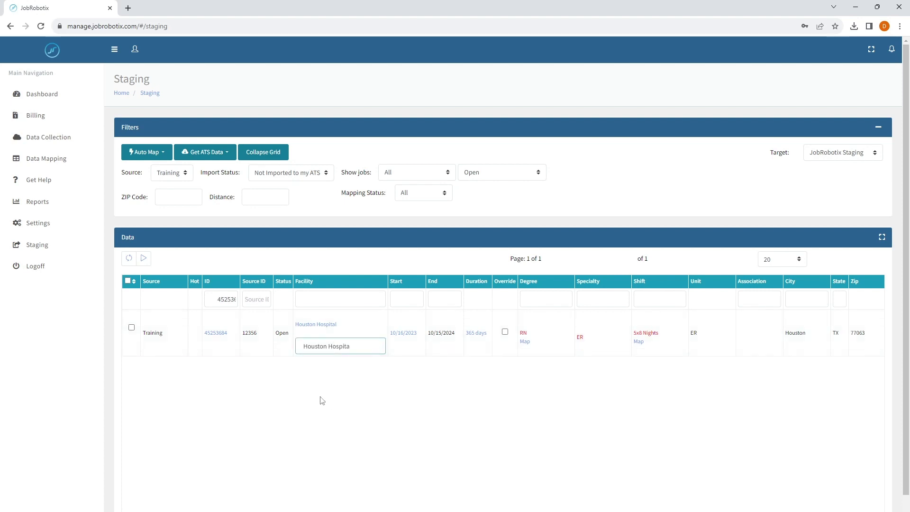
key(BackSpace)
key(BackSpace)
key(BackSpace)
key(BackSpace)
key(BackSpace)
key(BackSpace)
key(BackSpace)
key(BackSpace)
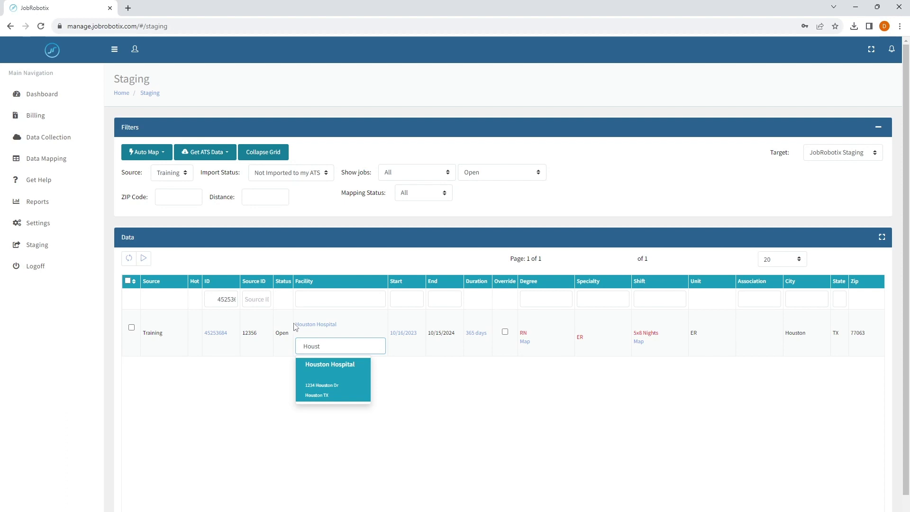
drag(294, 324, 337, 326)
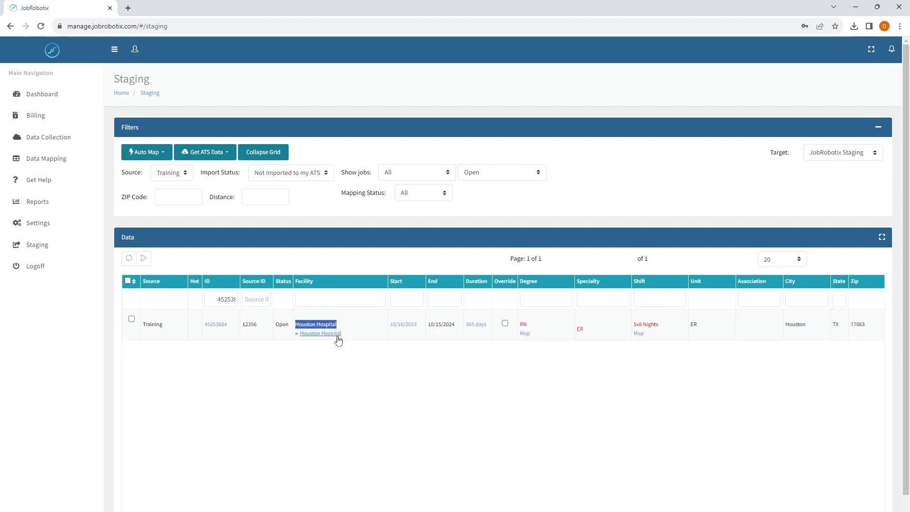
Search the Houston Hospital job's facility mapping options for "houston" and clear the search text
click(336, 334)
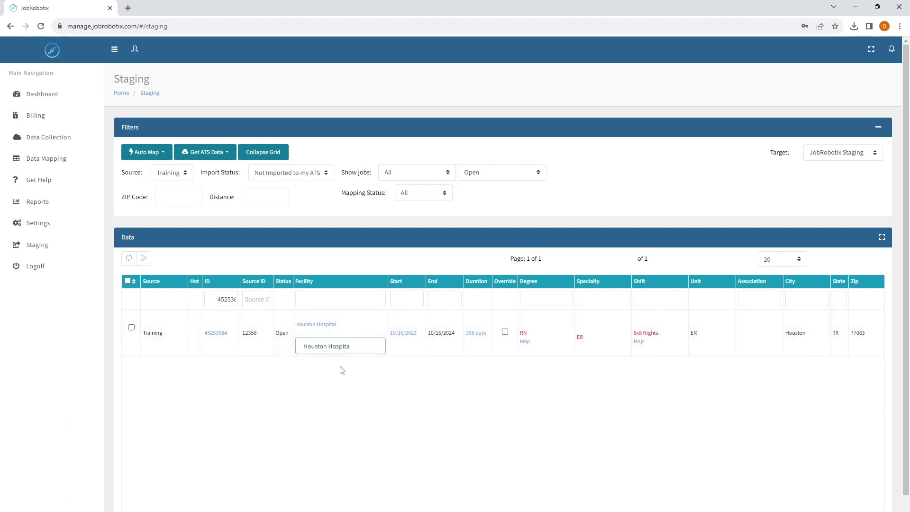
key(BackSpace)
key(BackSpace)
key(BackSpace)
key(BackSpace)
key(BackSpace)
key(BackSpace)
key(BackSpace)
key(BackSpace)
key(BackSpace)
key(BackSpace)
key(BackSpace)
key(BackSpace)
key(BackSpace)
key(BackSpace)
key(BackSpace)
text(houston)
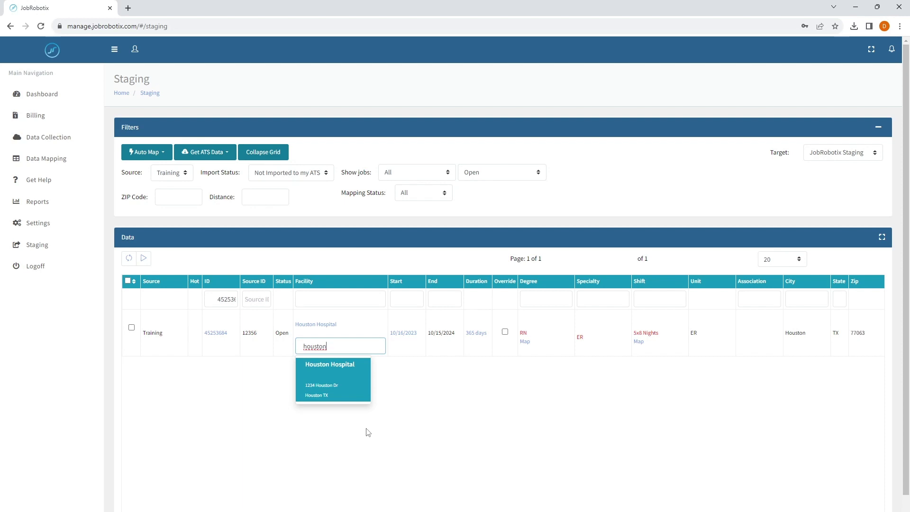
key(BackSpace)
key(BackSpace)
key(BackSpace)
key(BackSpace)
key(BackSpace)
key(BackSpace)
key(BackSpace)
click(387, 406)
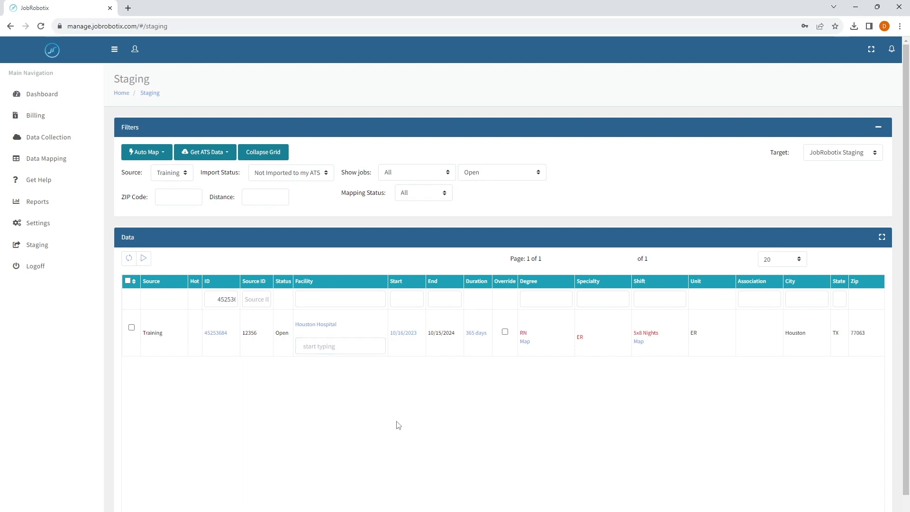
Override the job's facility name with Houston Methodist Hospital and refresh the data grid
click(330, 339)
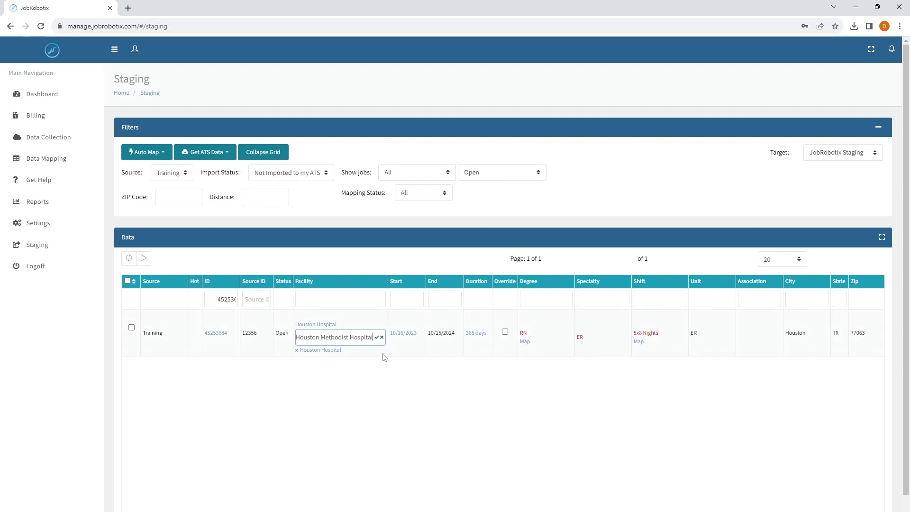
click(377, 337)
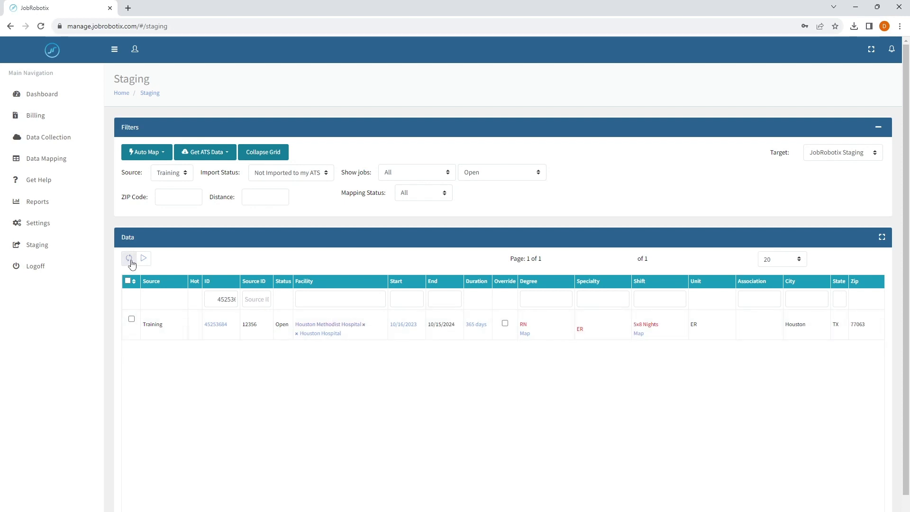
click(130, 260)
click(313, 327)
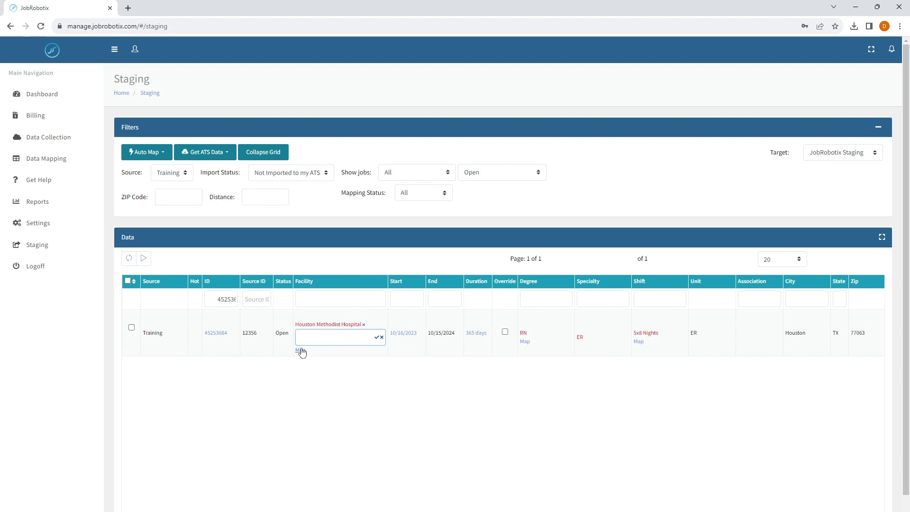
click(340, 426)
click(382, 338)
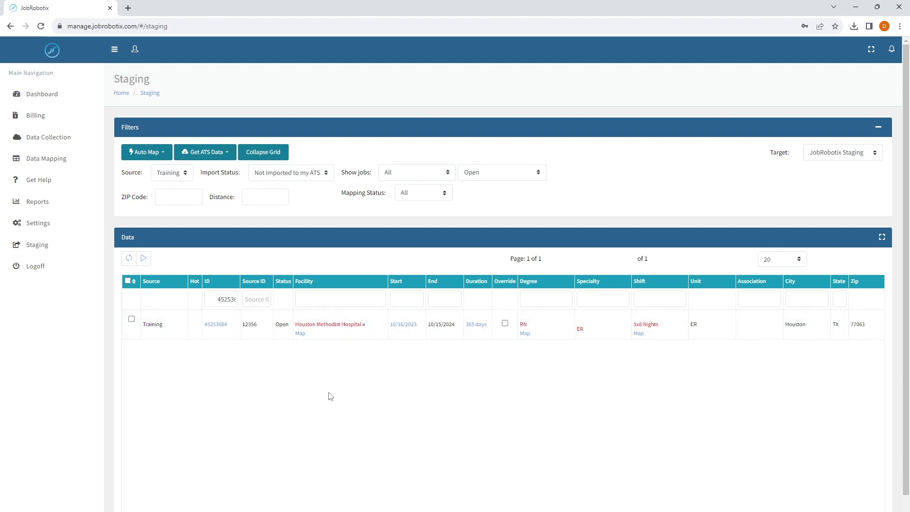
scroll(502, 322, right, 4)
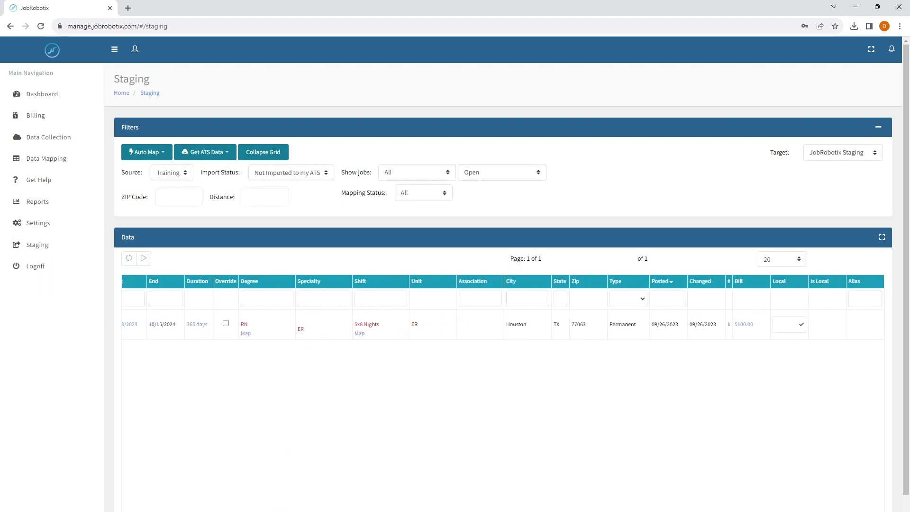
scroll(503, 322, left, 5)
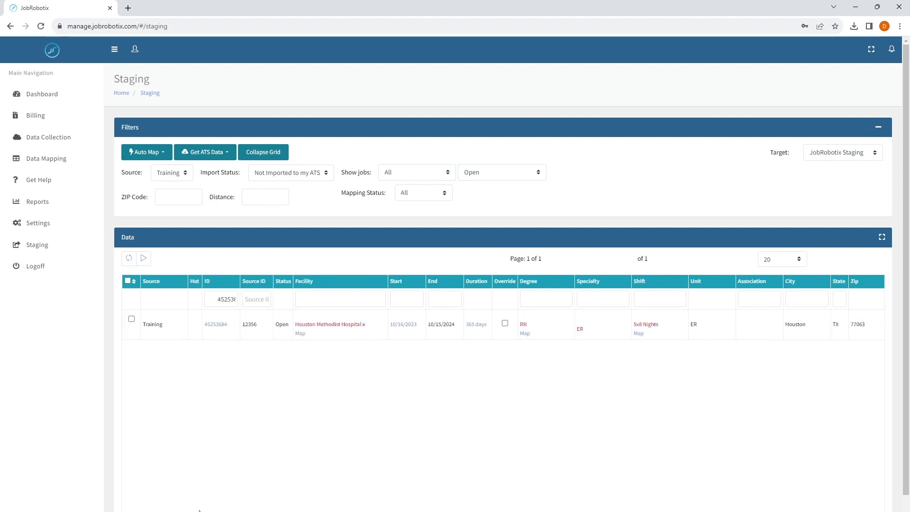